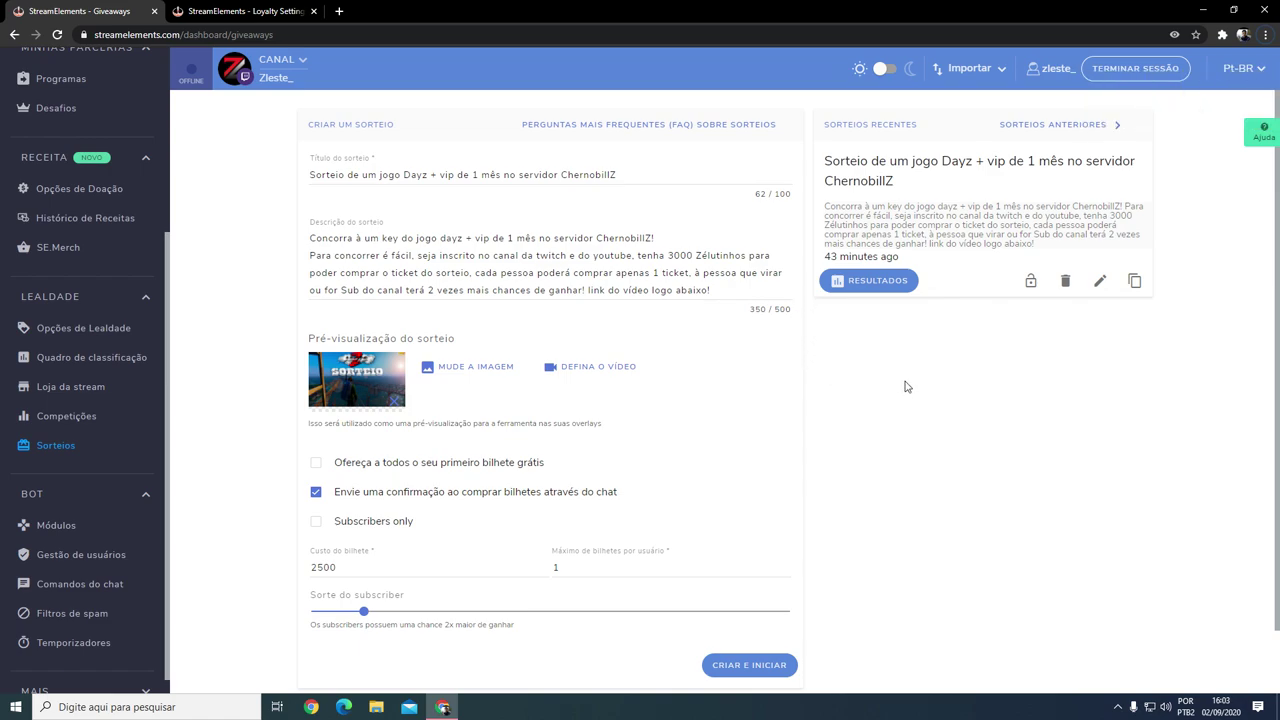
# Step: Review the giveaway form's title, description, entry options, ticket cost and subscriber luck, checking the loyalty settings alongside
pyautogui.scroll(-1, 848, 393)
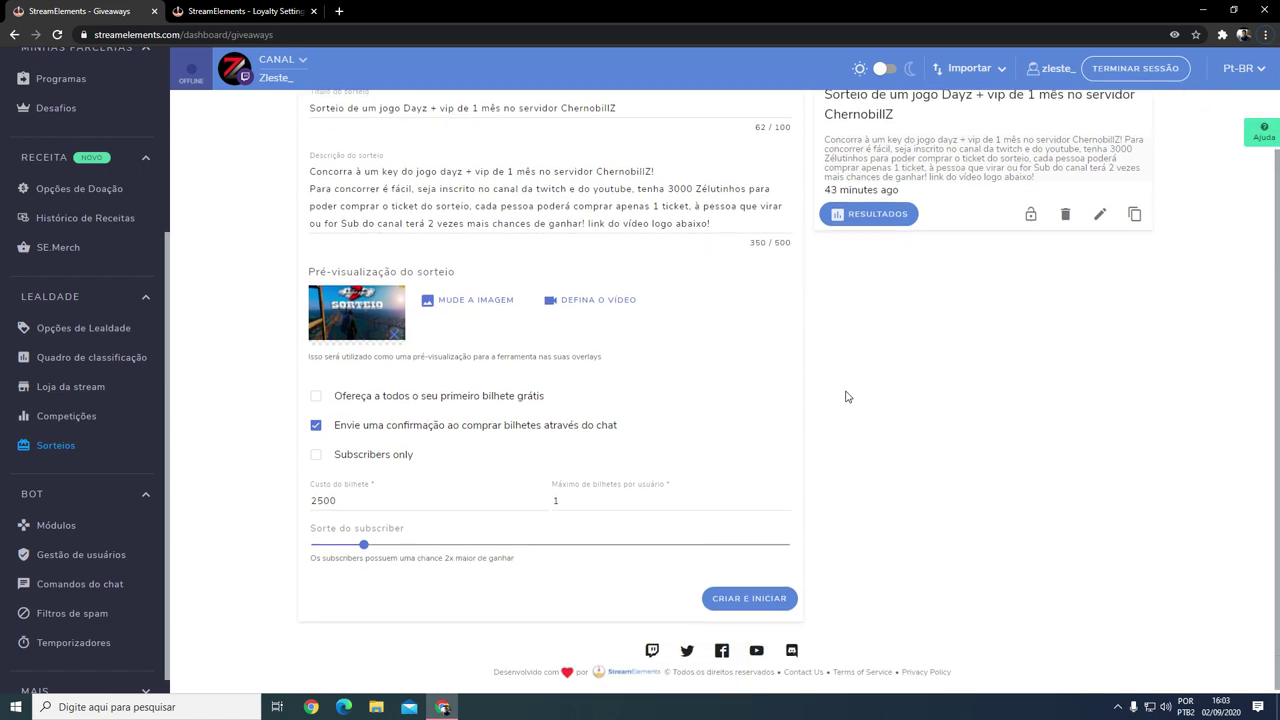
pyautogui.scroll(1, 752, 359)
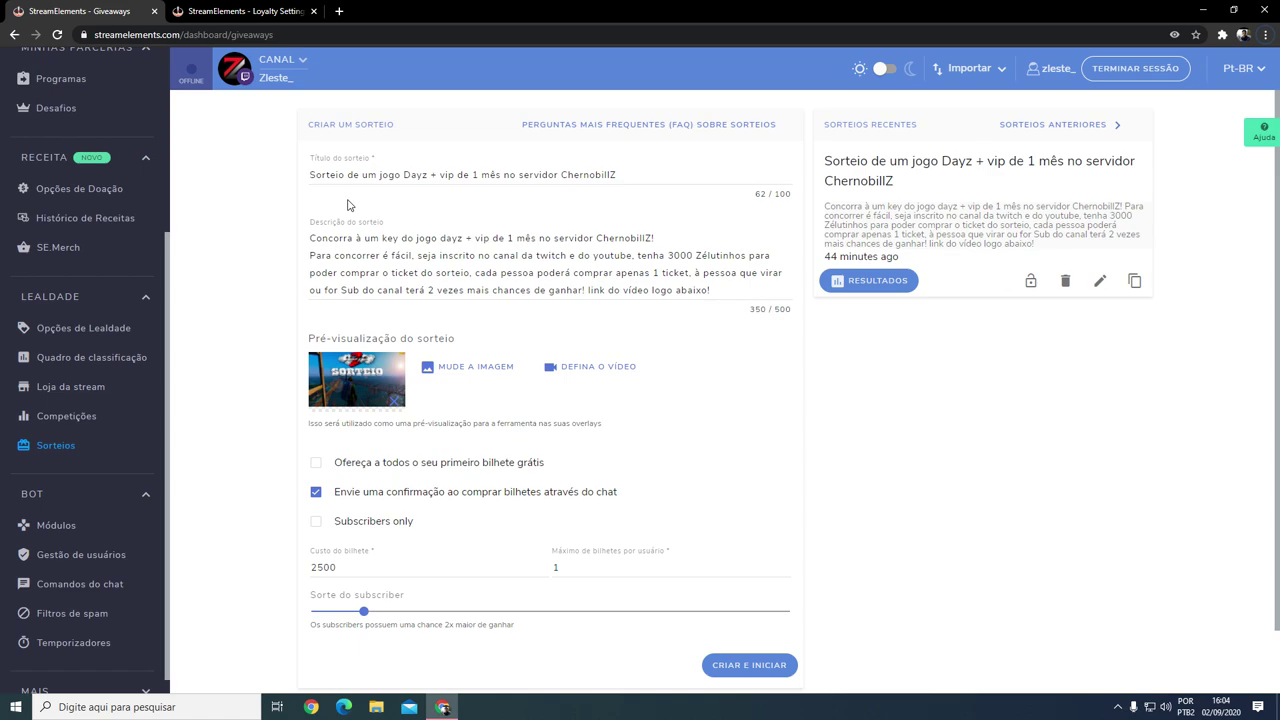
pyautogui.scroll(-1, 292, 182)
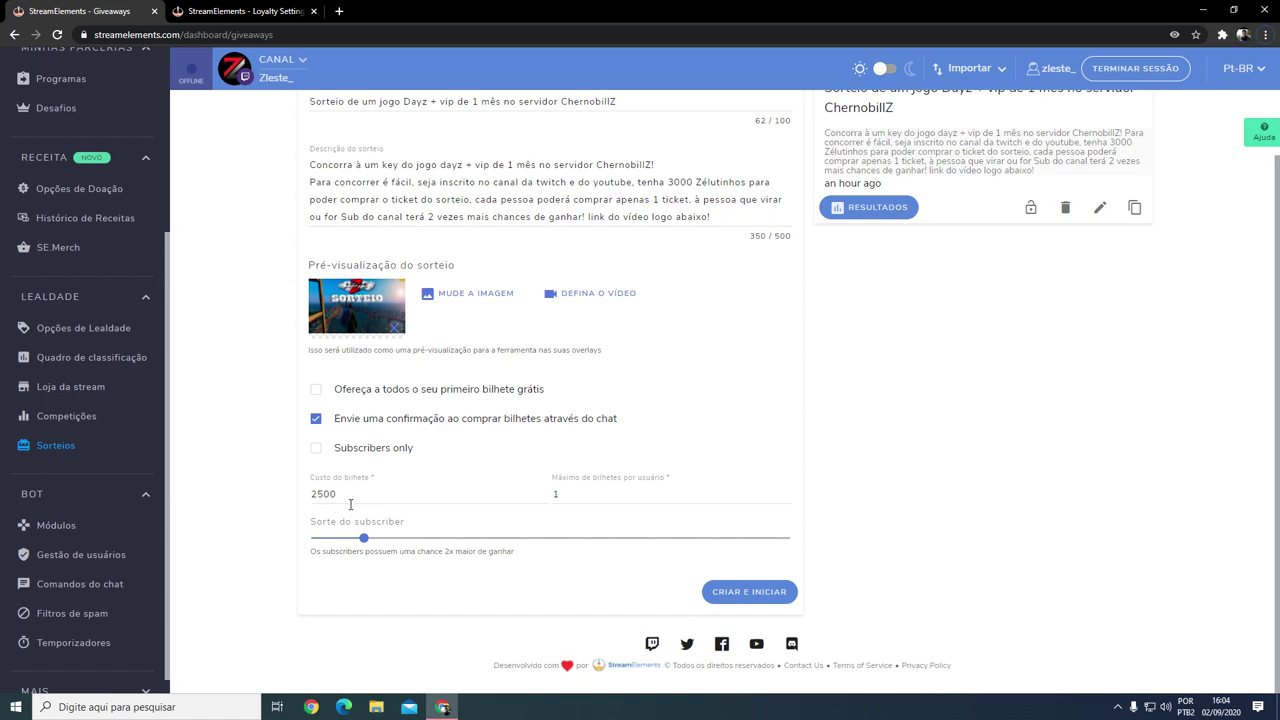
pyautogui.click(245, 12)
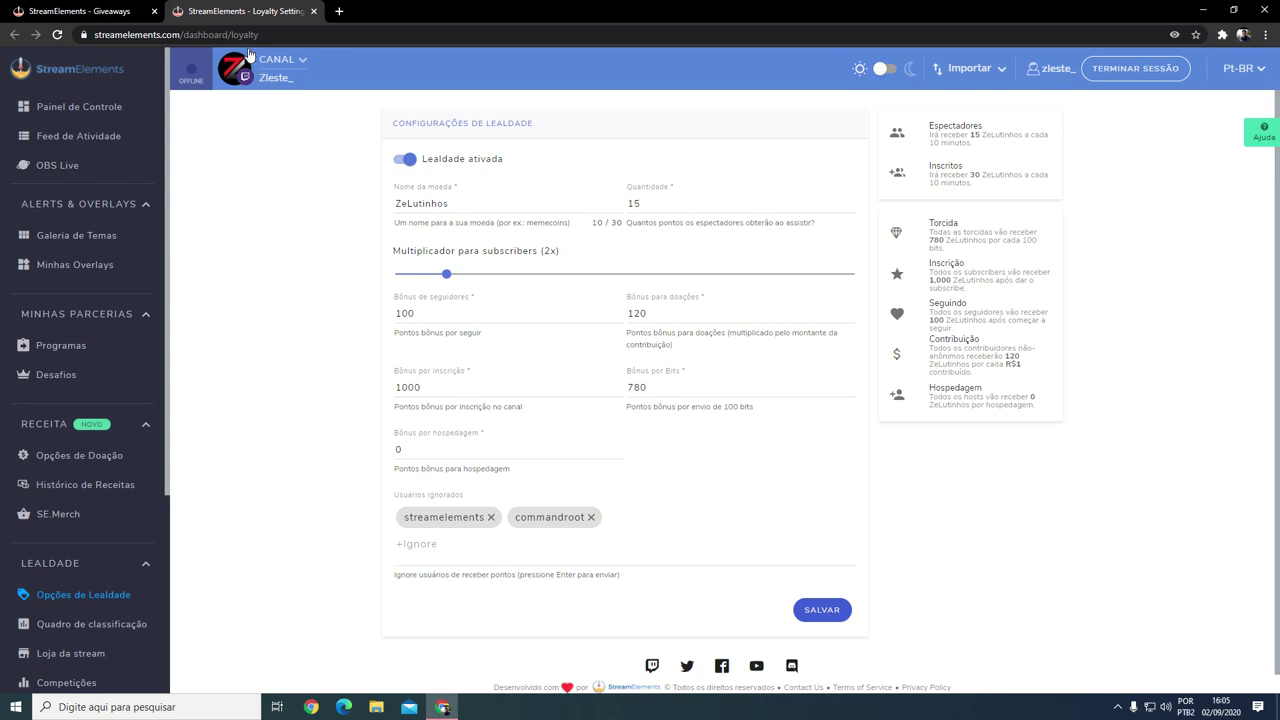
pyautogui.click(98, 12)
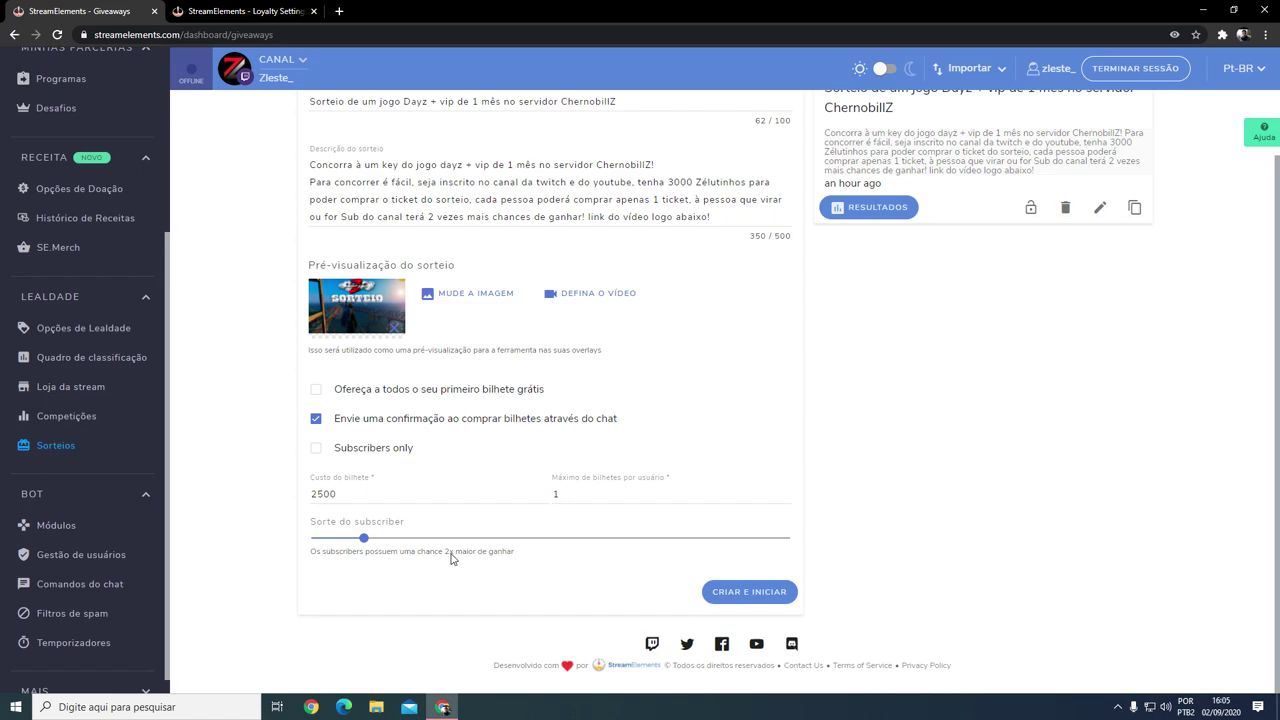
pyautogui.moveTo(366, 544)
pyautogui.mouseDown()
pyautogui.moveTo(790, 545)
pyautogui.moveTo(384, 541)
pyautogui.mouseUp()
pyautogui.scroll(1, 250, 345)
pyautogui.scroll(-1, 251, 323)
pyautogui.scroll(1, 251, 323)
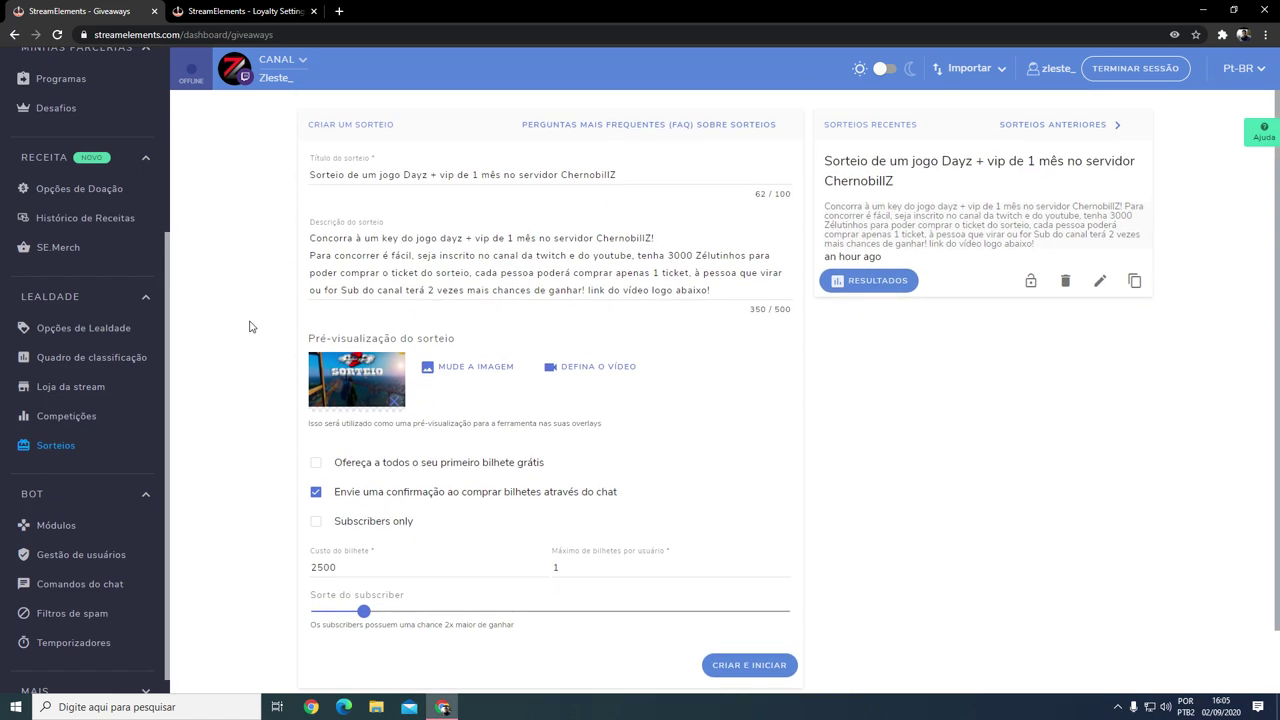
# Step: Examine the bonus points for channel subscriptions (Bônus por inscrição) in the loyalty settings
pyautogui.click(226, 10)
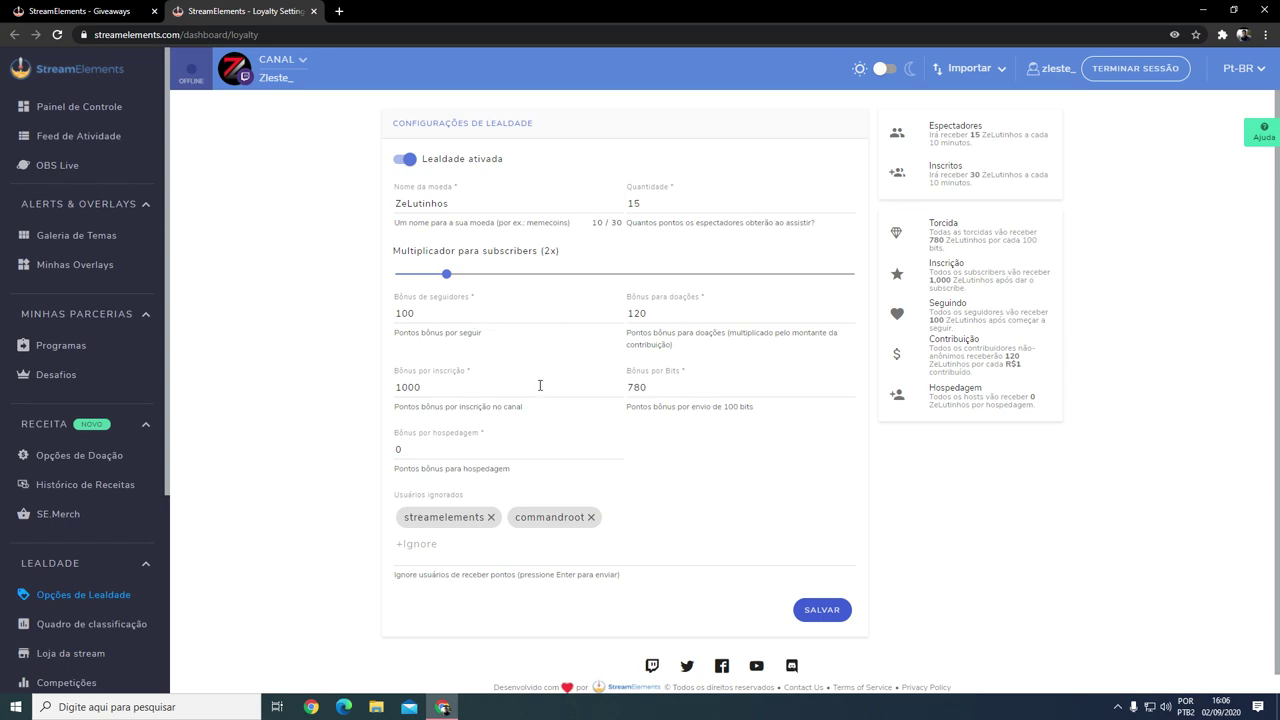
pyautogui.moveTo(432, 393); pyautogui.dragTo(378, 391)
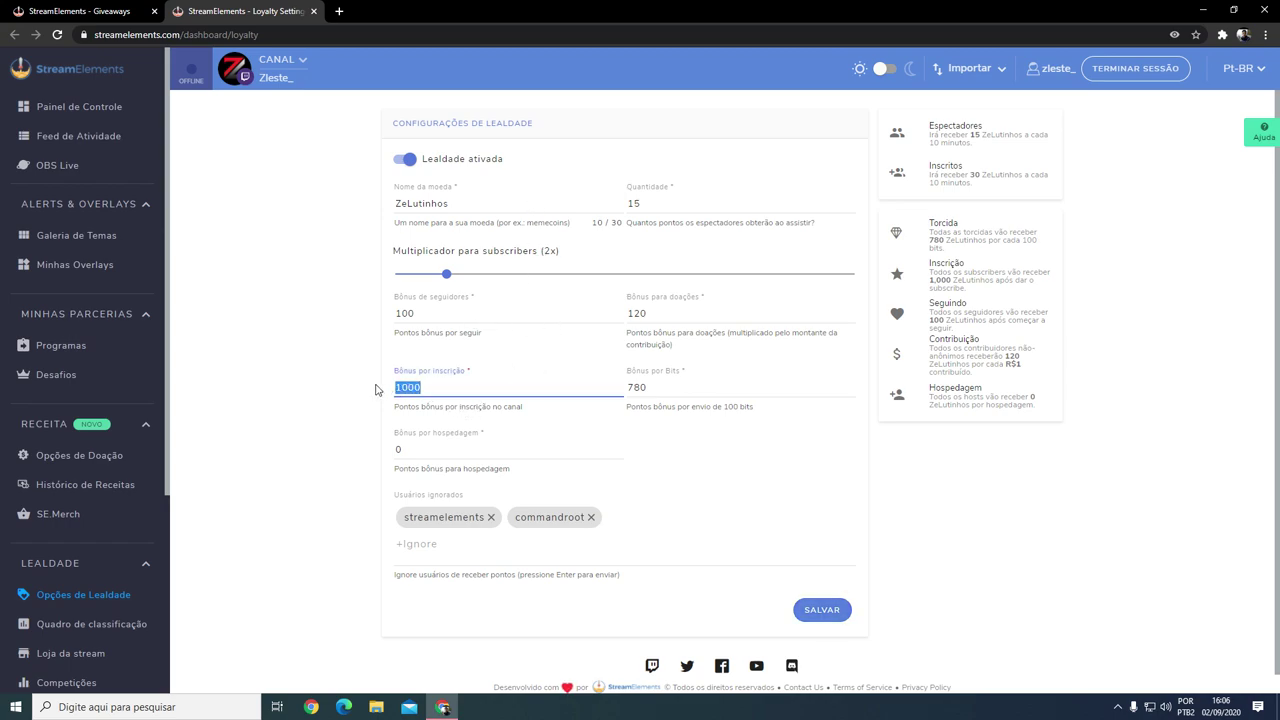
pyautogui.click(428, 387)
pyautogui.moveTo(438, 396); pyautogui.dragTo(375, 391)
pyautogui.click(456, 390)
# Step: Examine the bonus points for donations (Bônus para doações) and for Bits (Bônus por Bits)
pyautogui.moveTo(666, 320); pyautogui.dragTo(624, 328)
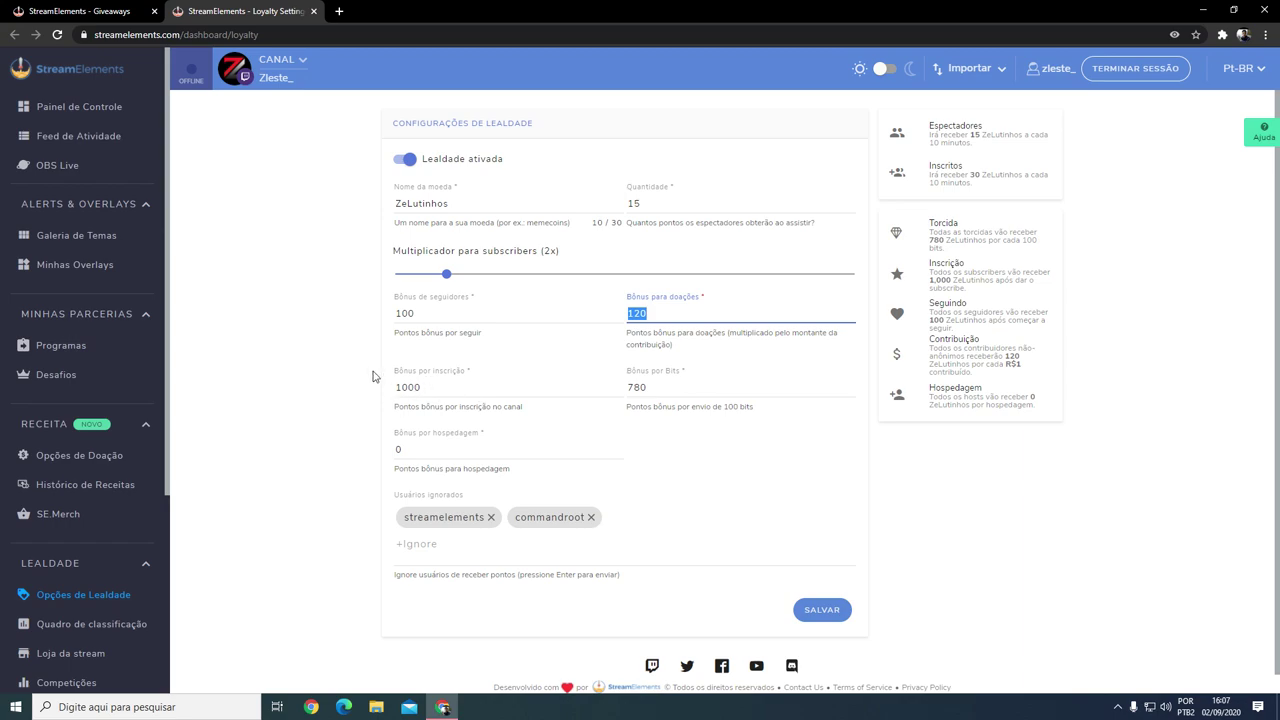
pyautogui.click(655, 316)
pyautogui.hotkey('shift', 'Tab')
pyautogui.click(653, 326)
pyautogui.doubleClick(652, 316)
pyautogui.doubleClick(672, 392)
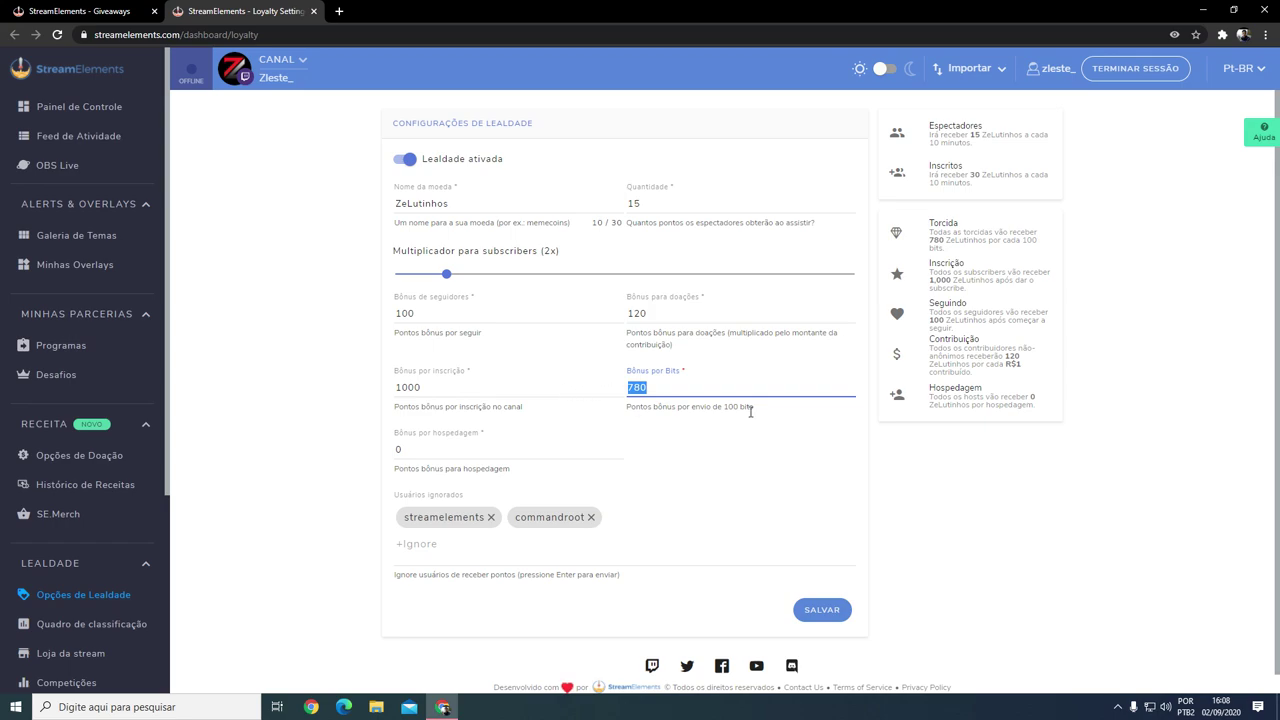
pyautogui.click(658, 393)
# Step: Open the streamer's Twitch channel in a new browser tab and display the Bits purchase prices
pyautogui.click(339, 11)
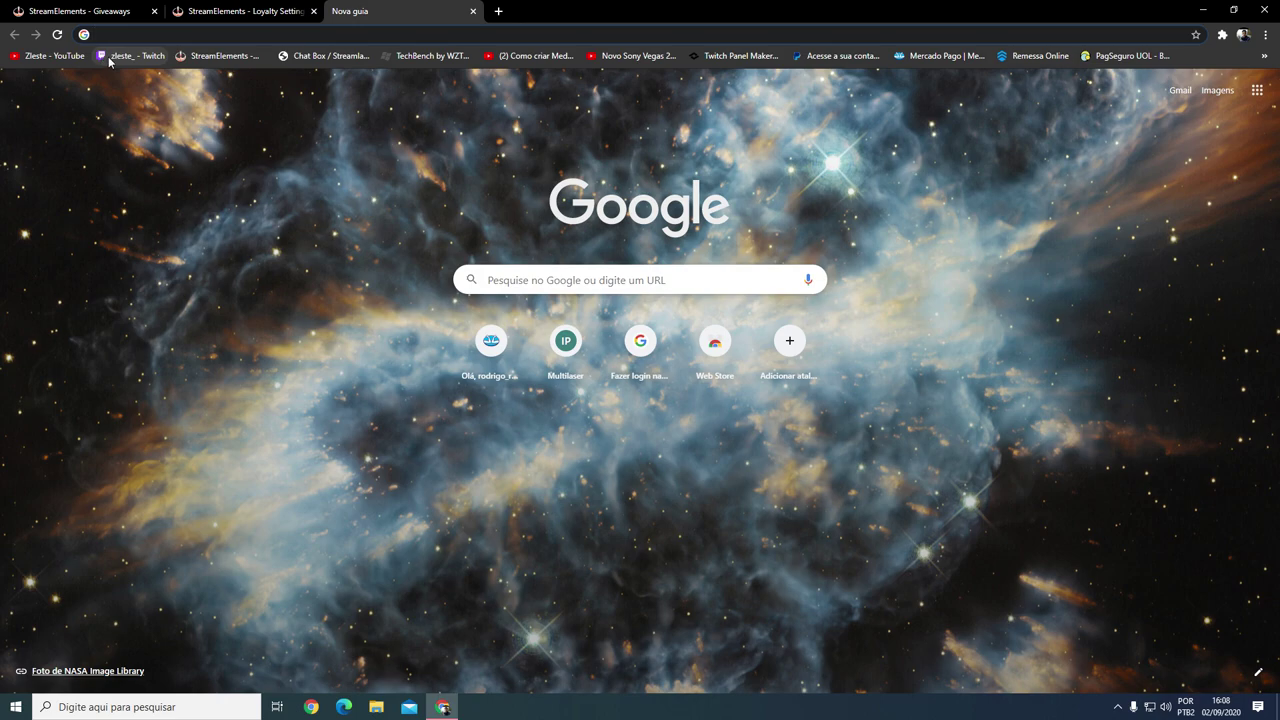
pyautogui.click(130, 55)
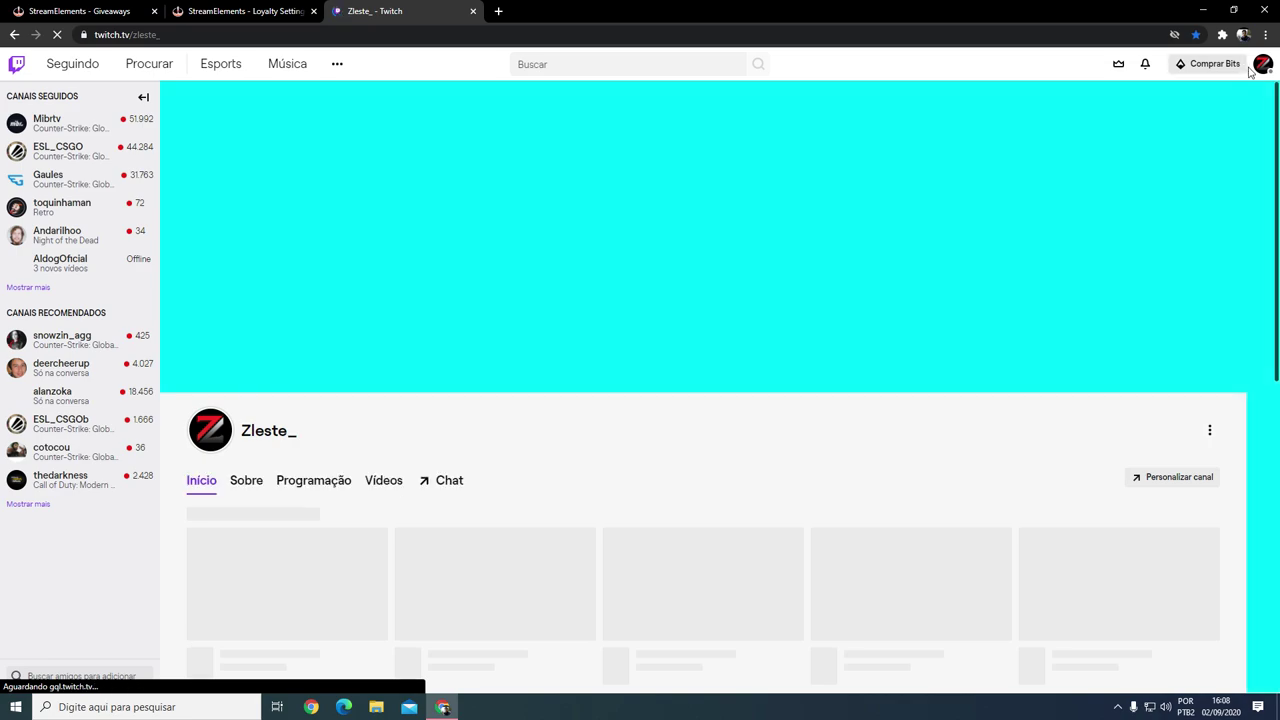
pyautogui.click(1212, 64)
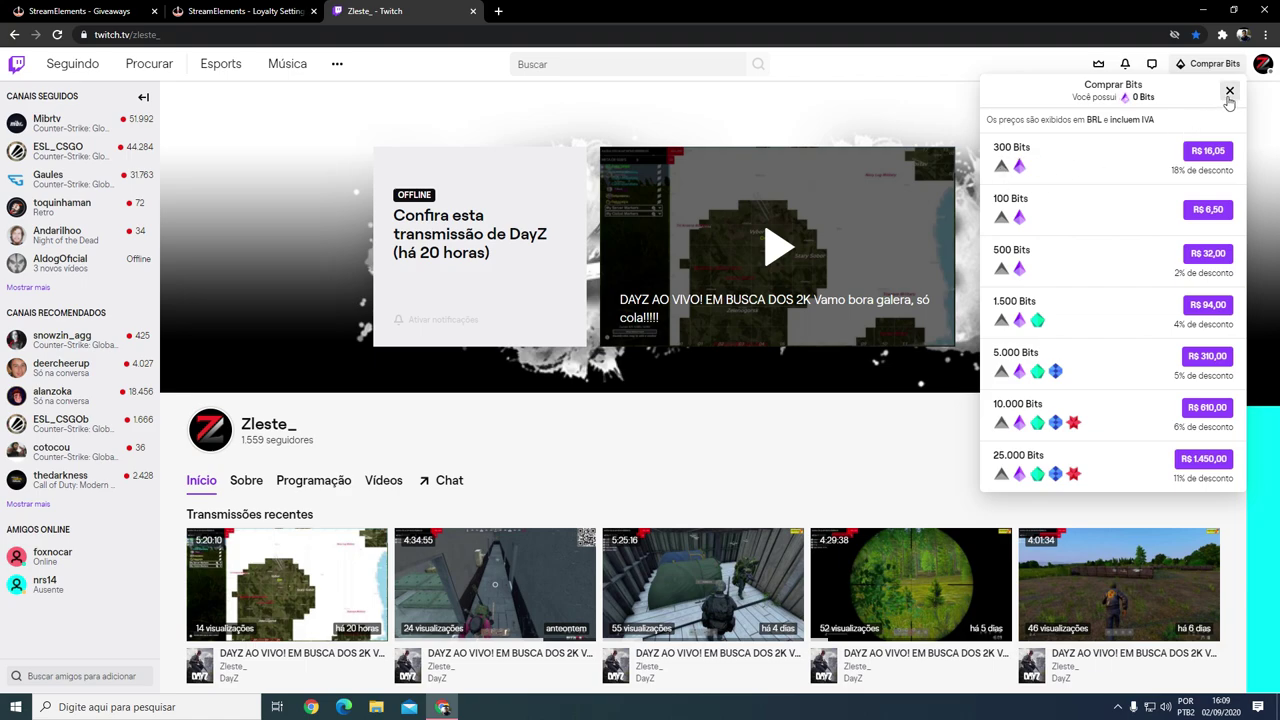
# Step: Compare the Twitch Bits prices with the loyalty settings and giveaway form, close the price list and return to the giveaway form
pyautogui.click(290, 11)
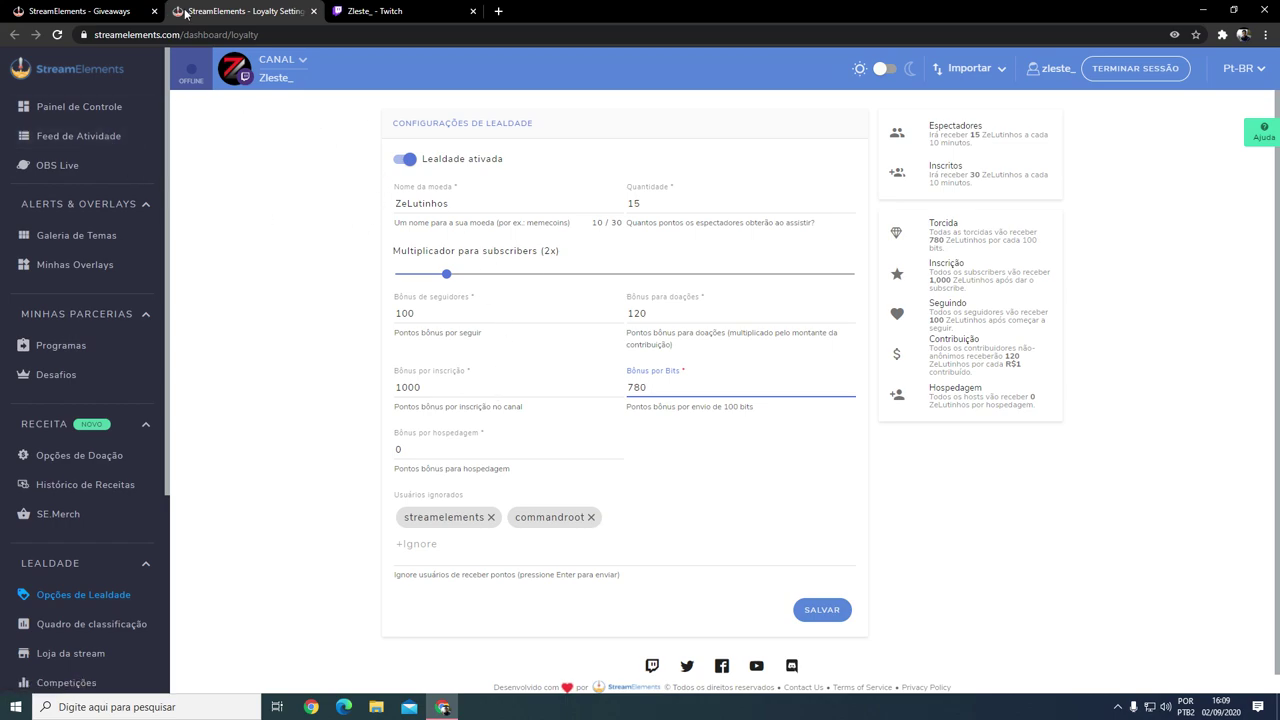
pyautogui.click(400, 11)
pyautogui.click(90, 11)
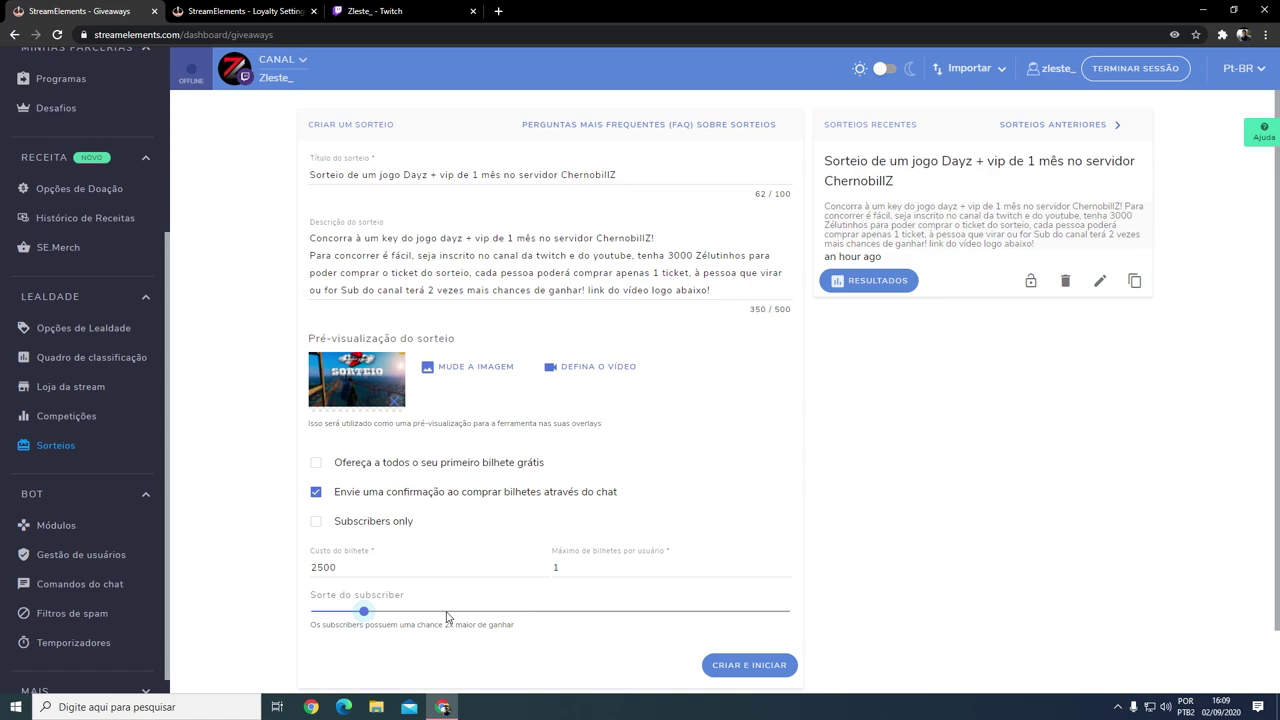
pyautogui.click(358, 10)
pyautogui.click(240, 10)
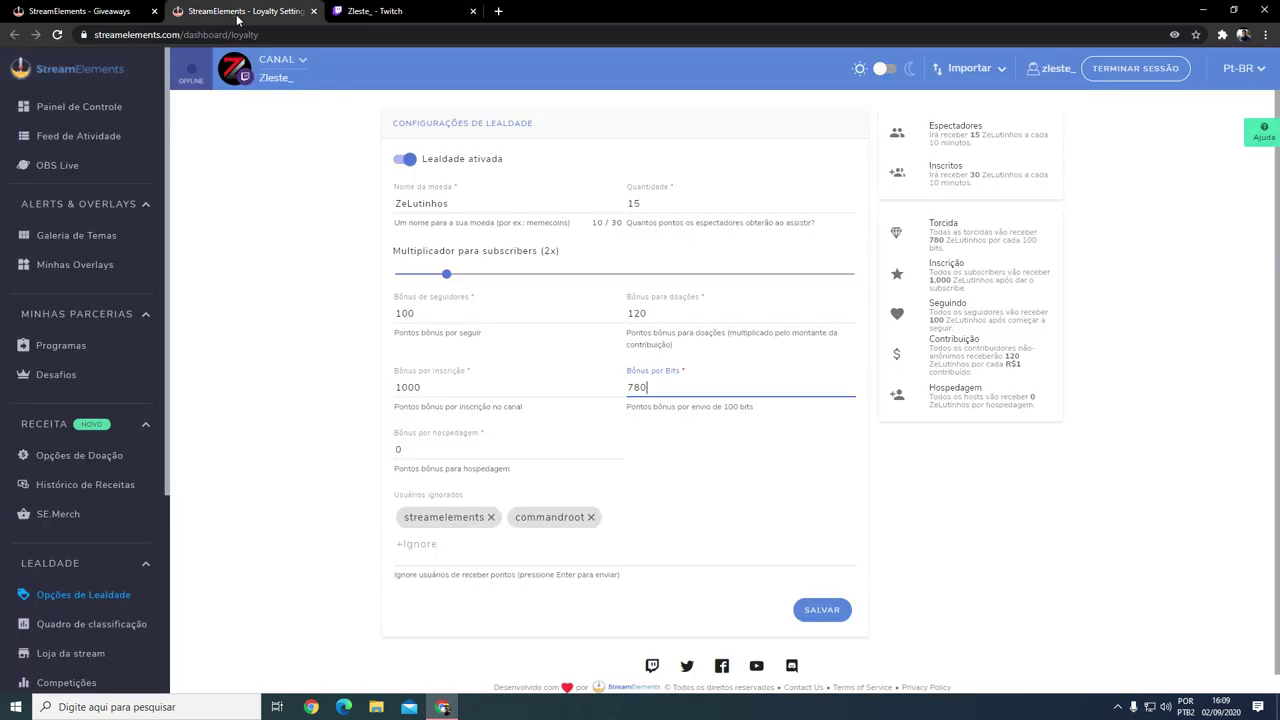
pyautogui.click(360, 10)
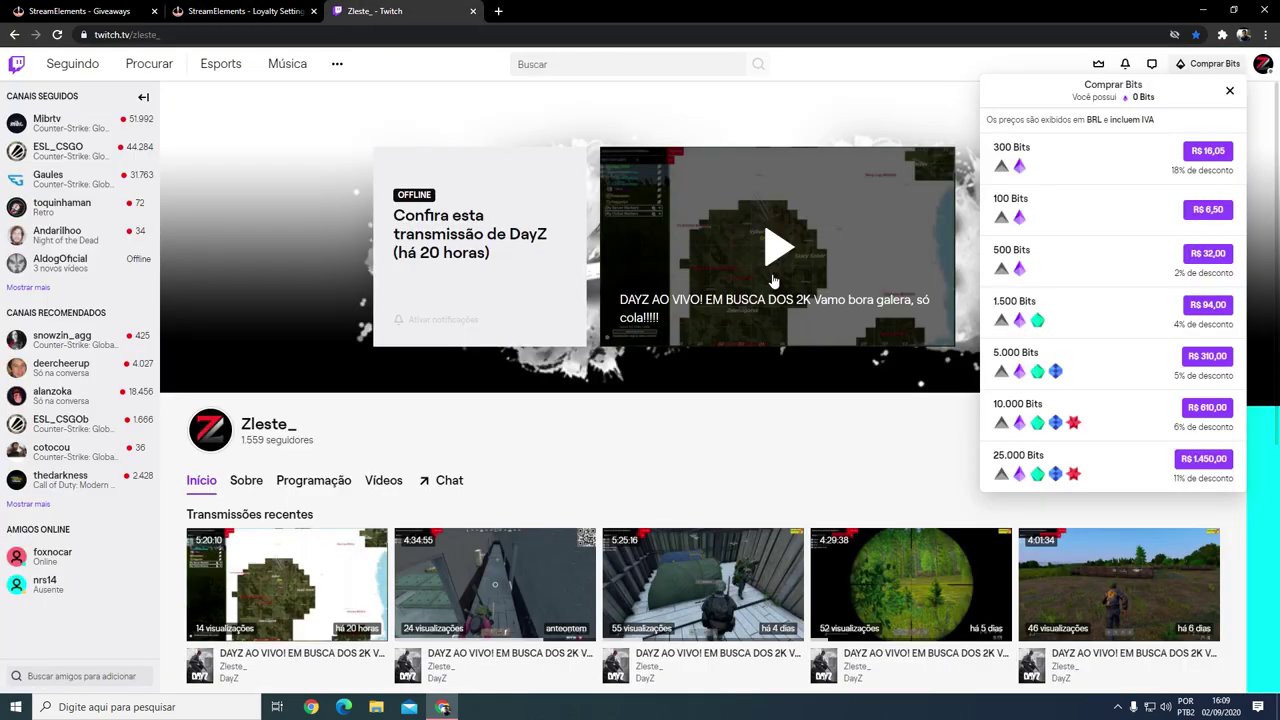
pyautogui.click(852, 89)
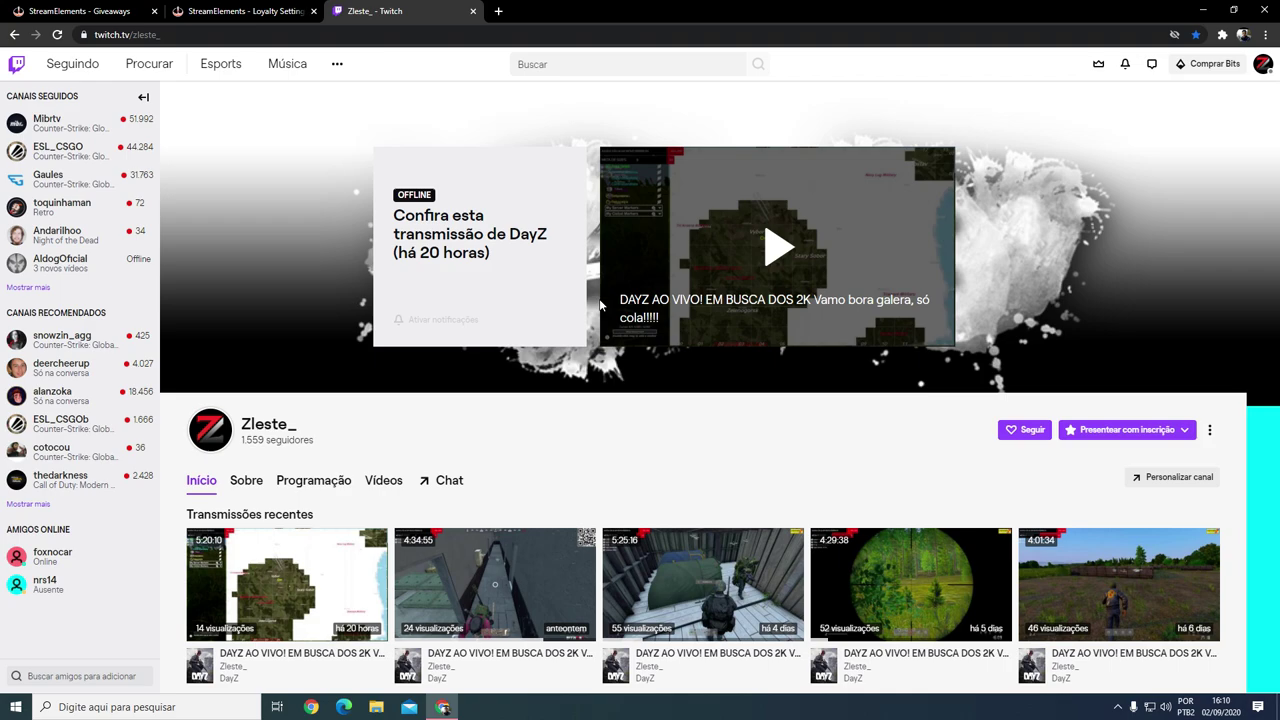
pyautogui.click(230, 11)
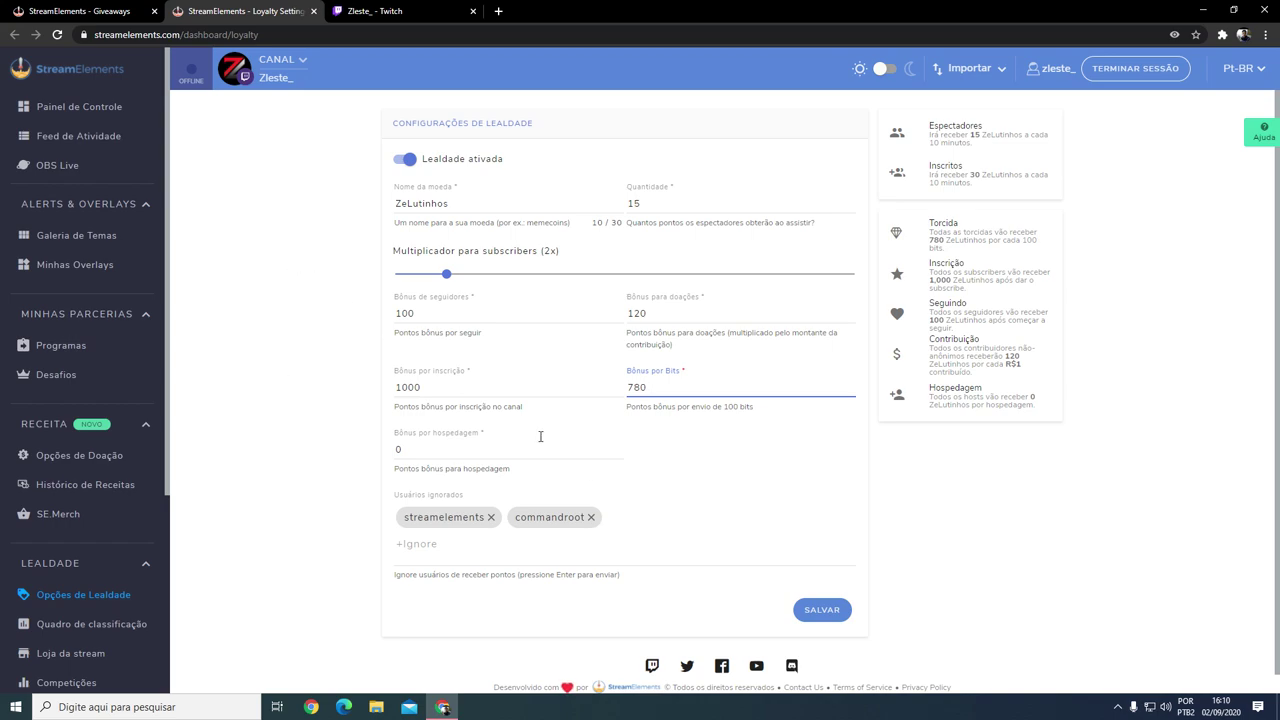
pyautogui.click(109, 11)
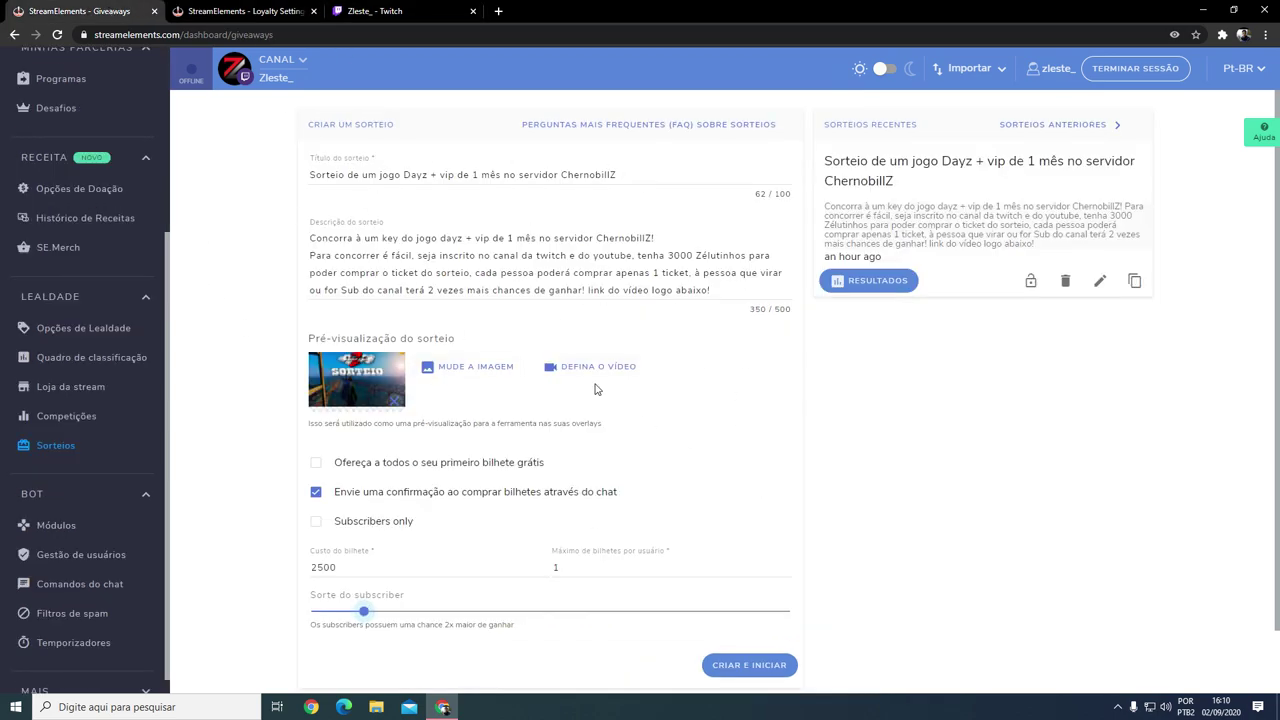